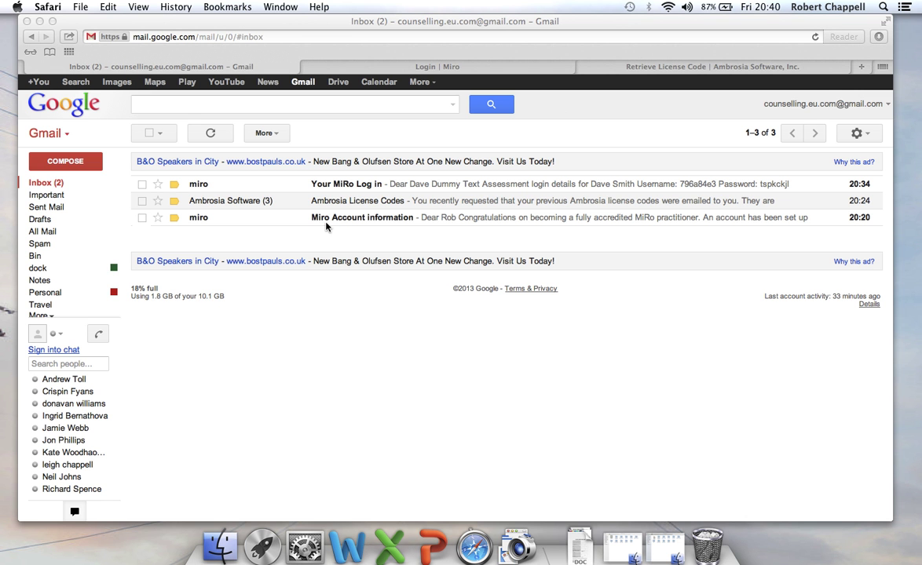
Copy the username from the Miro Account information email and open its mirotest login link
{"action": "left_click", "coordinate": [365, 221]}
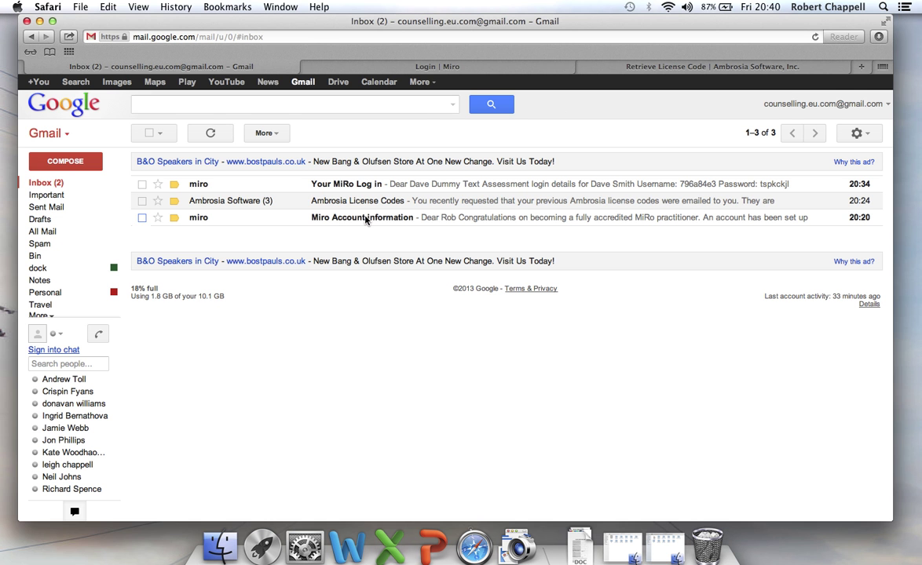
{"action": "left_click", "coordinate": [365, 221]}
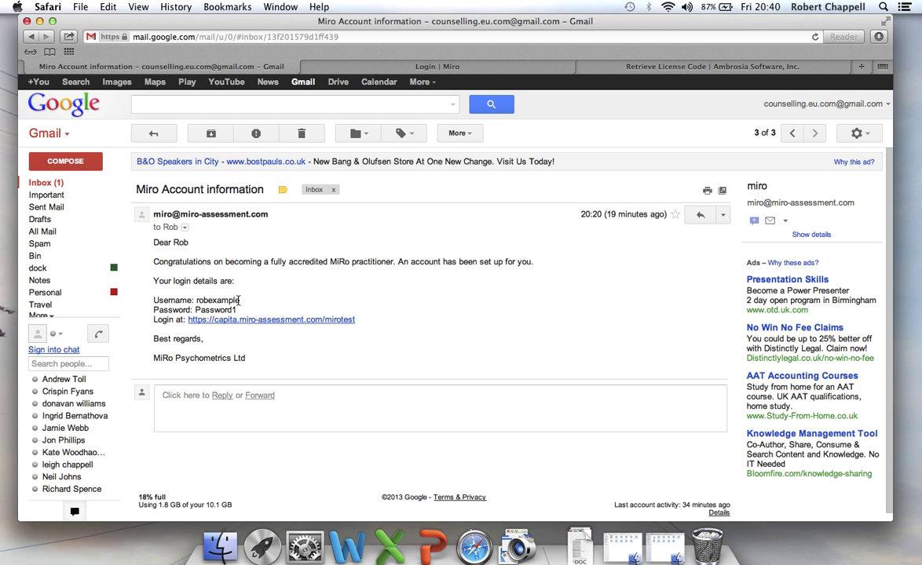
{"action": "left_click_drag", "start_coordinate": [239, 299], "coordinate": [197, 300]}
{"action": "right_click", "coordinate": [182, 300]}
{"action": "left_click", "coordinate": [233, 339]}
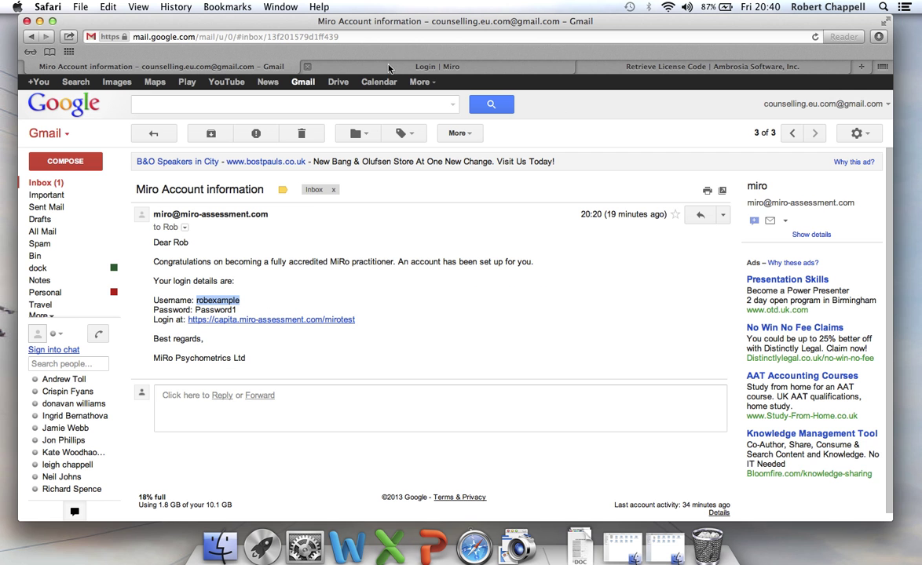
{"action": "left_click", "coordinate": [315, 321]}
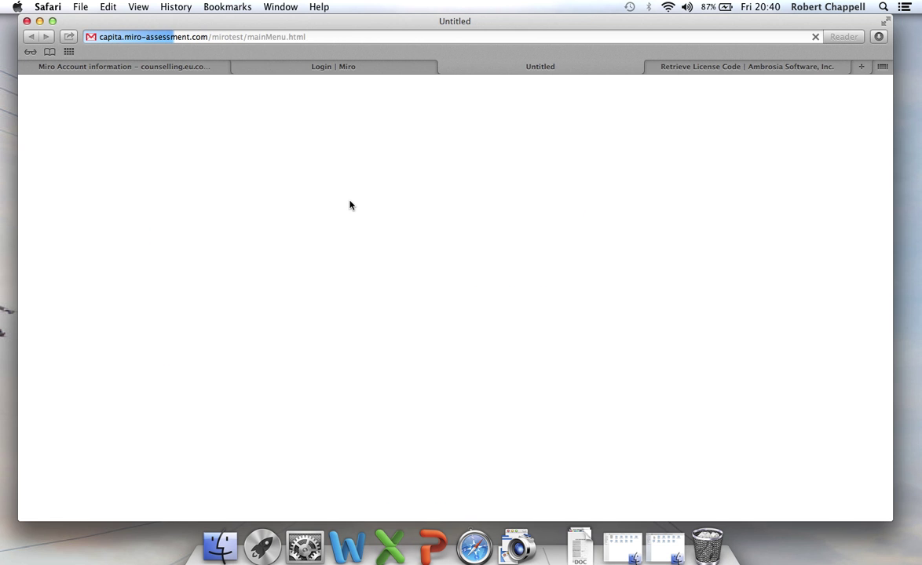
Close the duplicate login tab and paste the copied username into the login form
{"action": "left_click", "coordinate": [234, 66]}
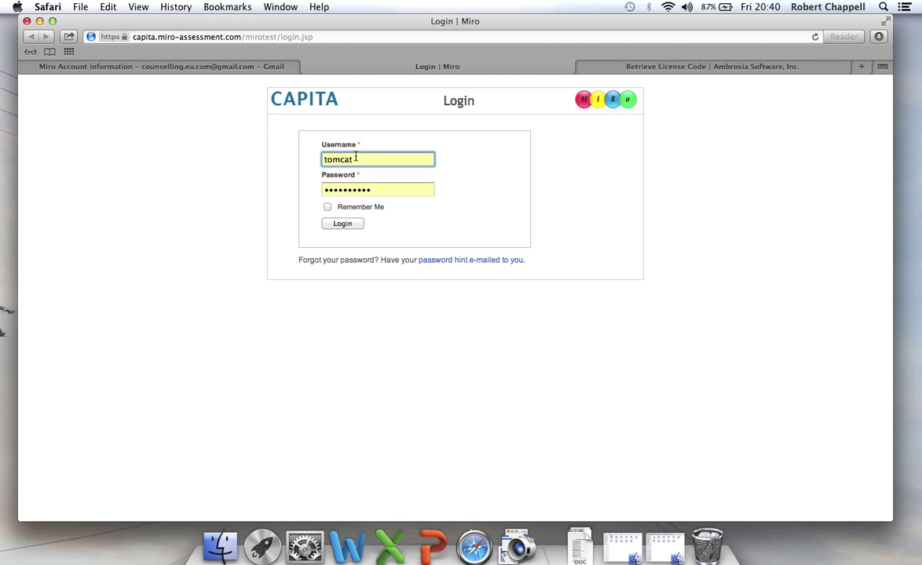
{"action": "left_click_drag", "start_coordinate": [356, 158], "coordinate": [309, 155]}
{"action": "right_click", "coordinate": [335, 159]}
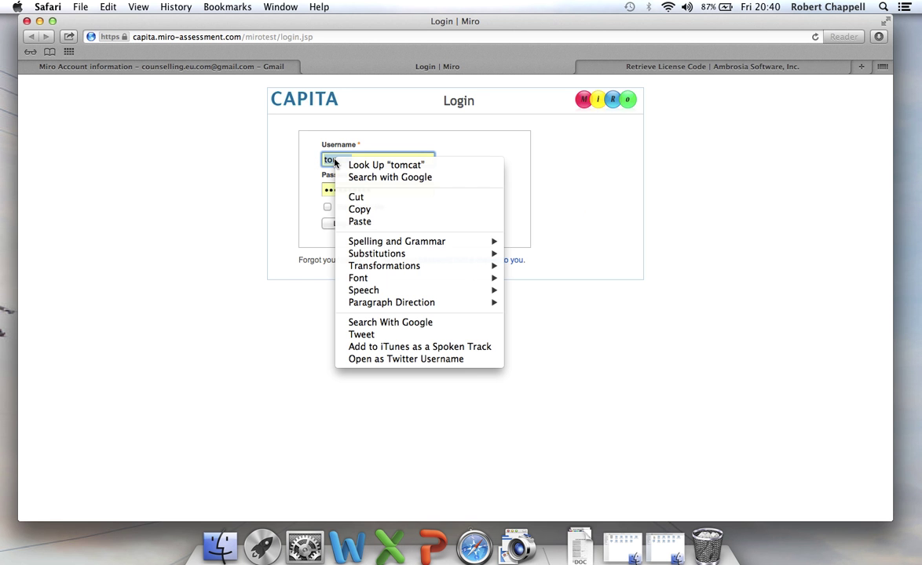
{"action": "left_click", "coordinate": [375, 205]}
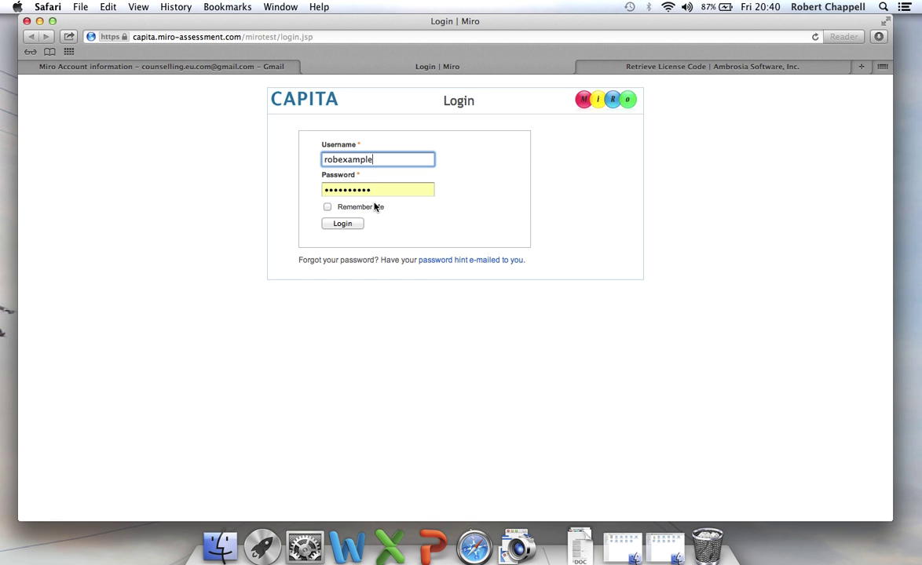
Copy the password from the account email, paste it in, log in, and decline saving it
{"action": "left_click", "coordinate": [270, 66]}
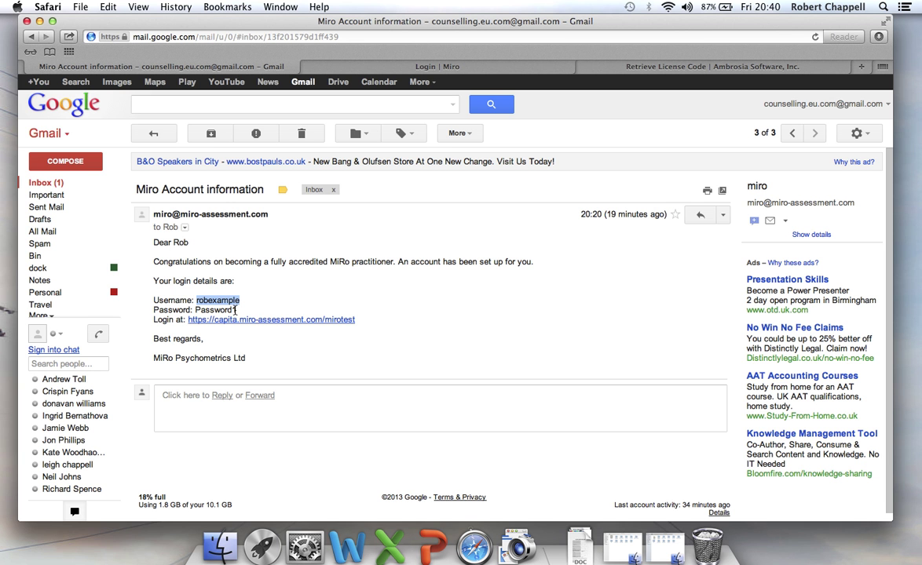
{"action": "left_click_drag", "start_coordinate": [236, 310], "coordinate": [196, 310]}
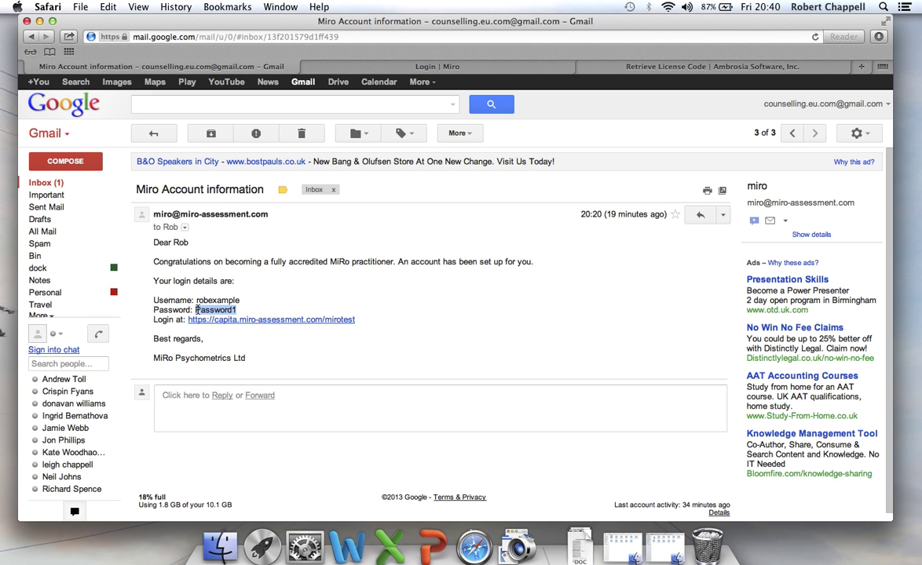
{"action": "right_click", "coordinate": [205, 310]}
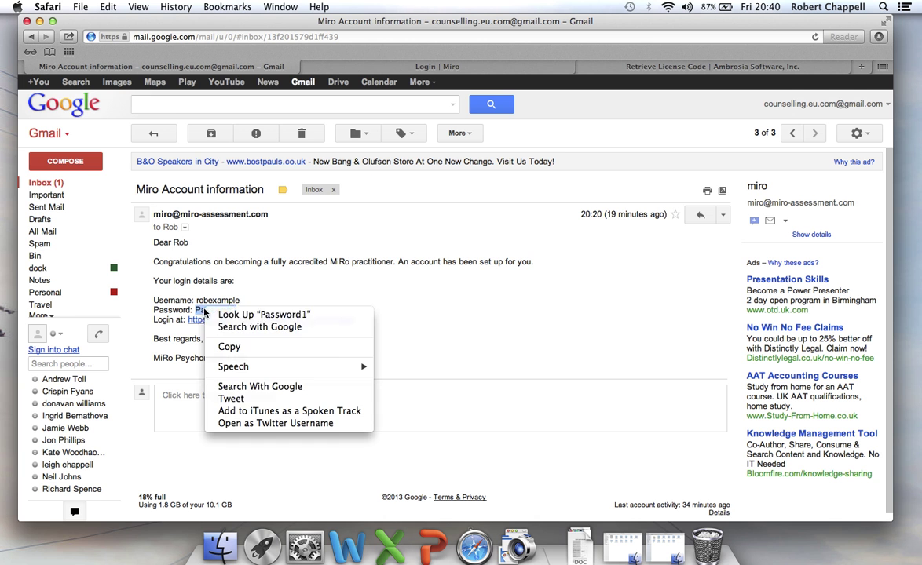
{"action": "left_click", "coordinate": [235, 346]}
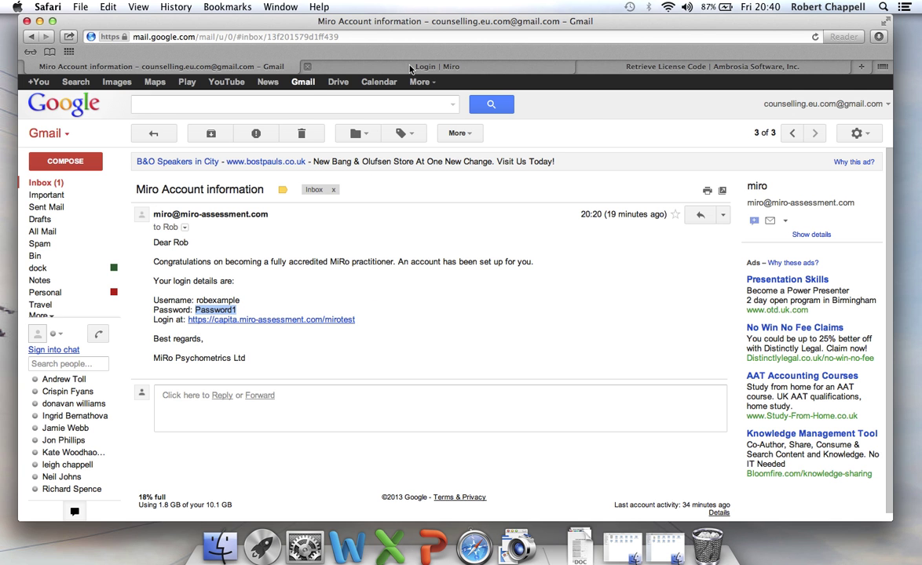
{"action": "left_click", "coordinate": [415, 66]}
{"action": "left_click_drag", "start_coordinate": [374, 187], "coordinate": [317, 189]}
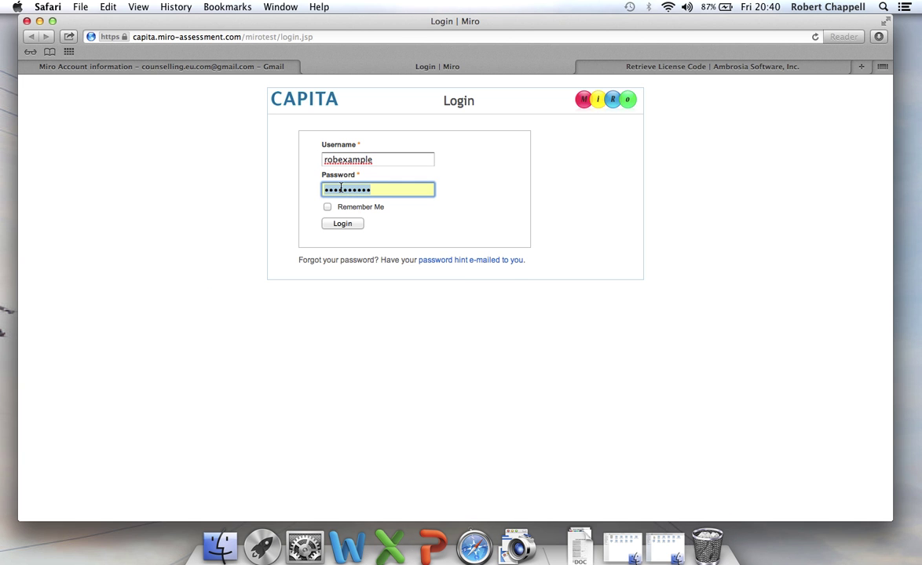
{"action": "right_click", "coordinate": [340, 187]}
{"action": "left_click", "coordinate": [366, 216]}
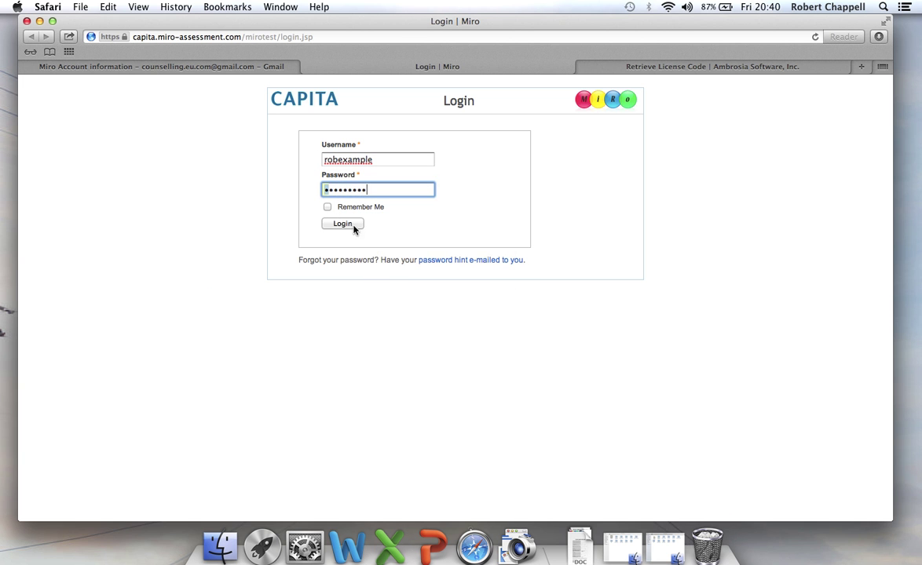
{"action": "left_click", "coordinate": [347, 226]}
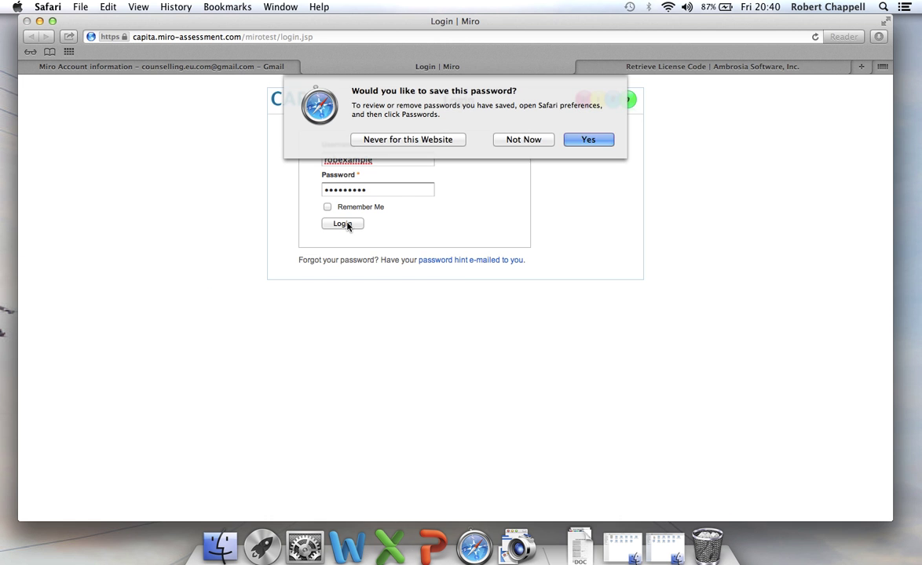
{"action": "left_click", "coordinate": [538, 140]}
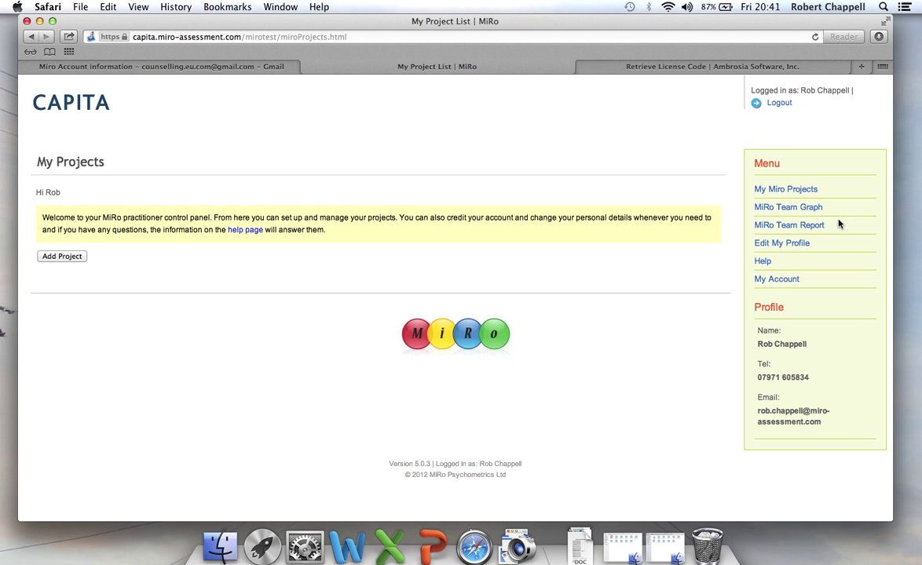
Change the profile's first address line to 'Park House' in title case and save the profile
{"action": "left_click", "coordinate": [793, 246]}
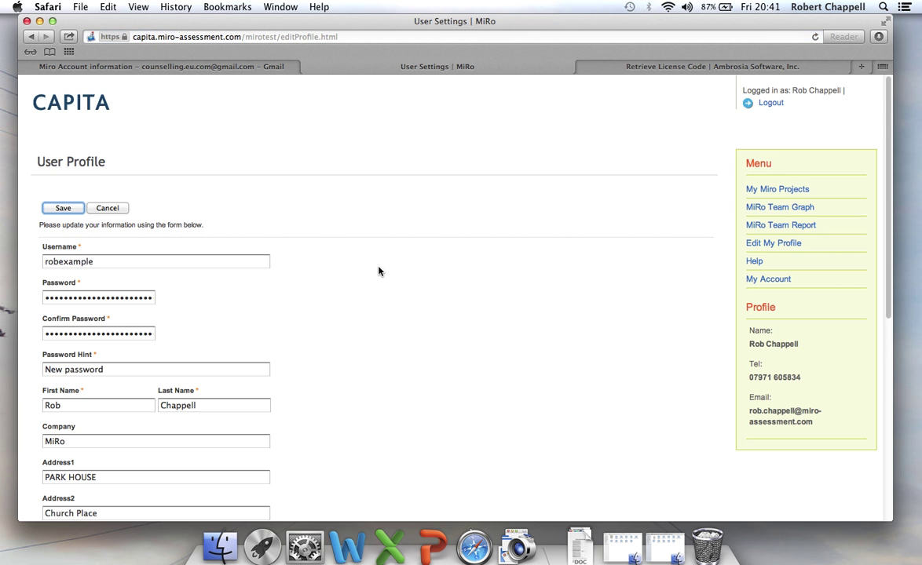
{"action": "scroll", "coordinate": [379, 271], "scroll_direction": "down", "scroll_amount": 4}
{"action": "scroll", "coordinate": [378, 271], "scroll_direction": "down", "scroll_amount": 2}
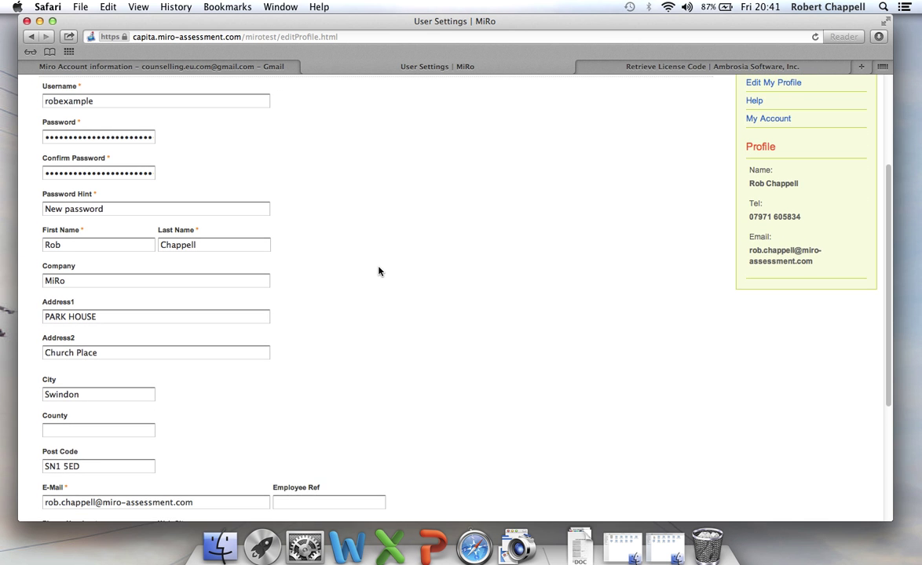
{"action": "left_click", "coordinate": [104, 307]}
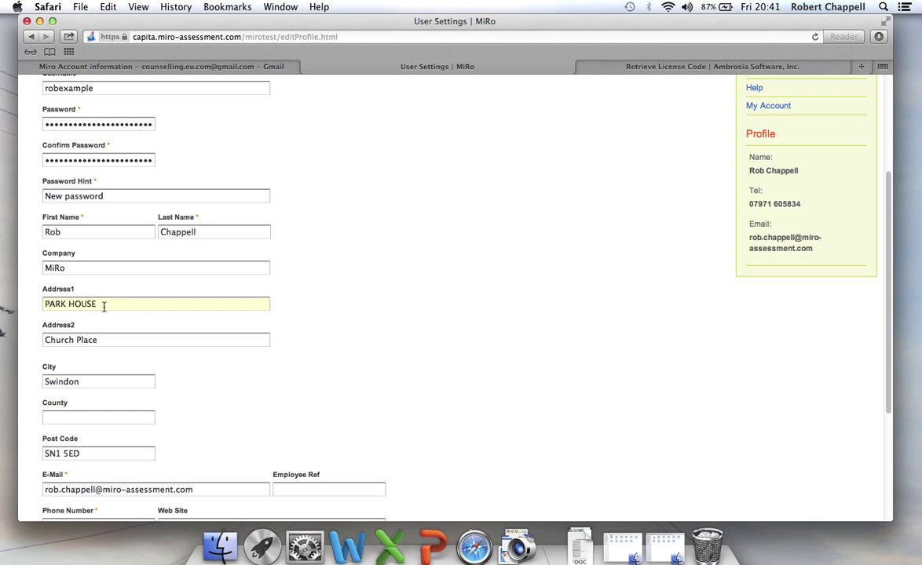
{"action": "triple_click", "coordinate": [104, 307]}
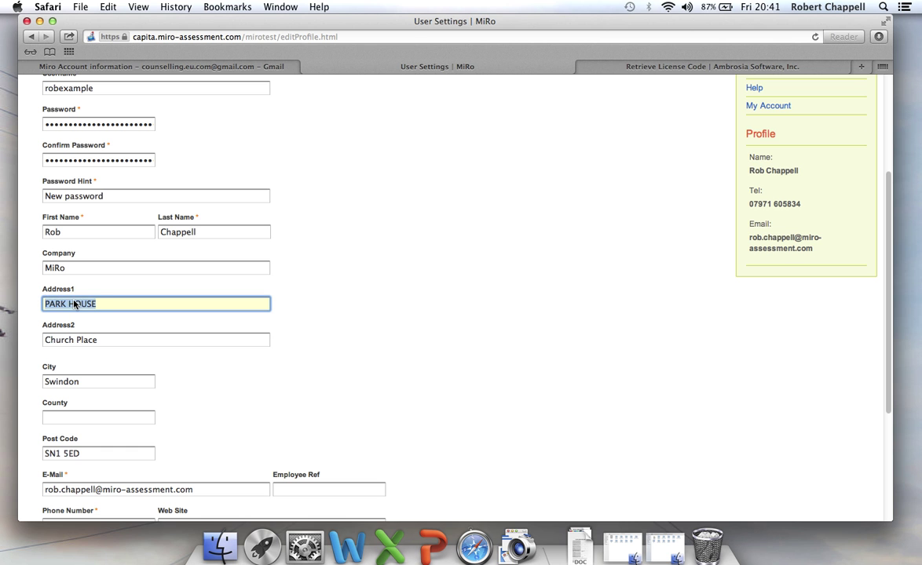
{"action": "type", "text": "Park G"}
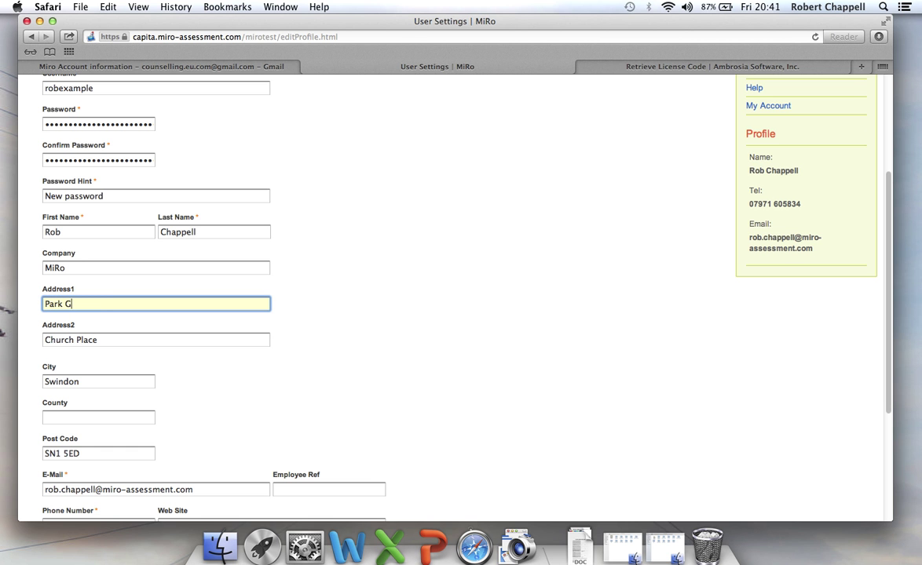
{"action": "key", "text": "BackSpace"}
{"action": "type", "text": "House"}
{"action": "scroll", "coordinate": [365, 270], "scroll_direction": "up", "scroll_amount": 2}
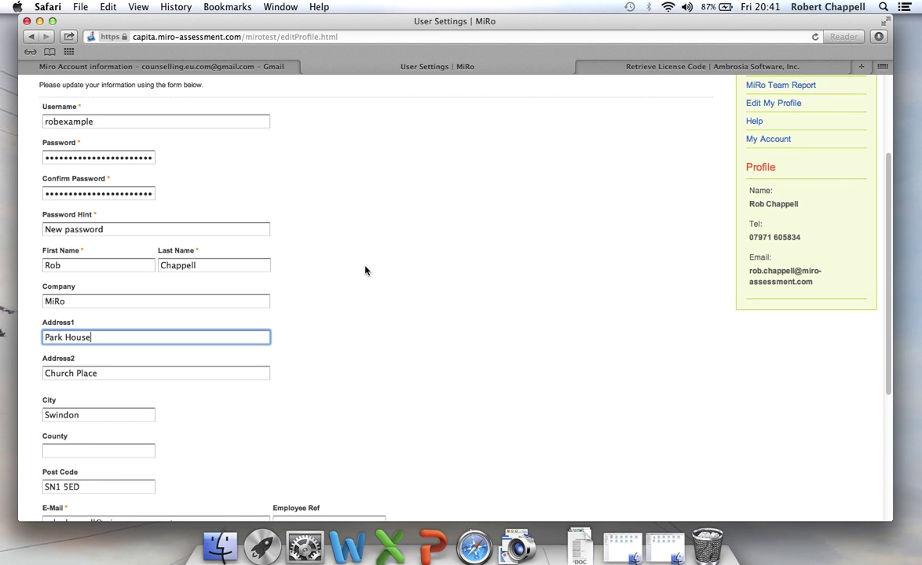
{"action": "scroll", "coordinate": [365, 270], "scroll_direction": "up", "scroll_amount": 2}
{"action": "scroll", "coordinate": [365, 270], "scroll_direction": "up", "scroll_amount": 1}
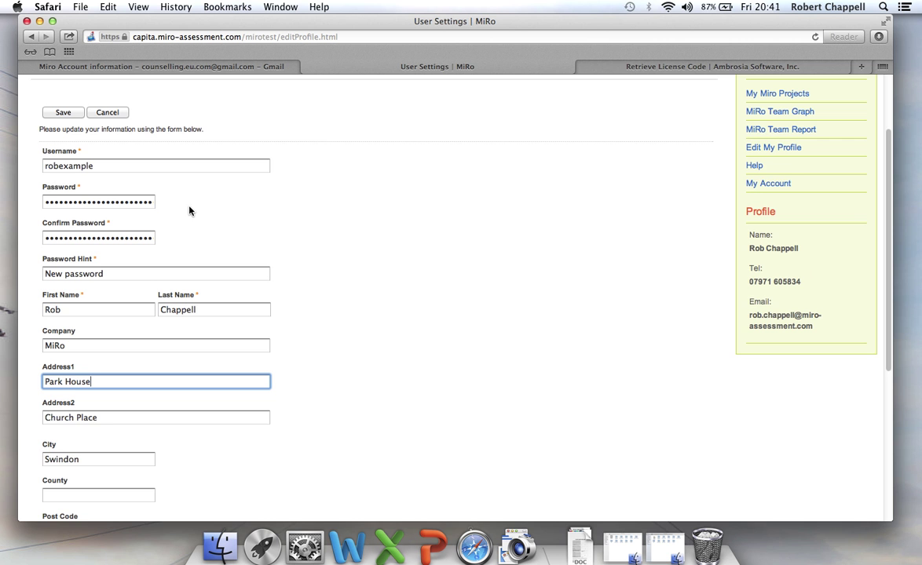
{"action": "scroll", "coordinate": [190, 210], "scroll_direction": "up", "scroll_amount": 1}
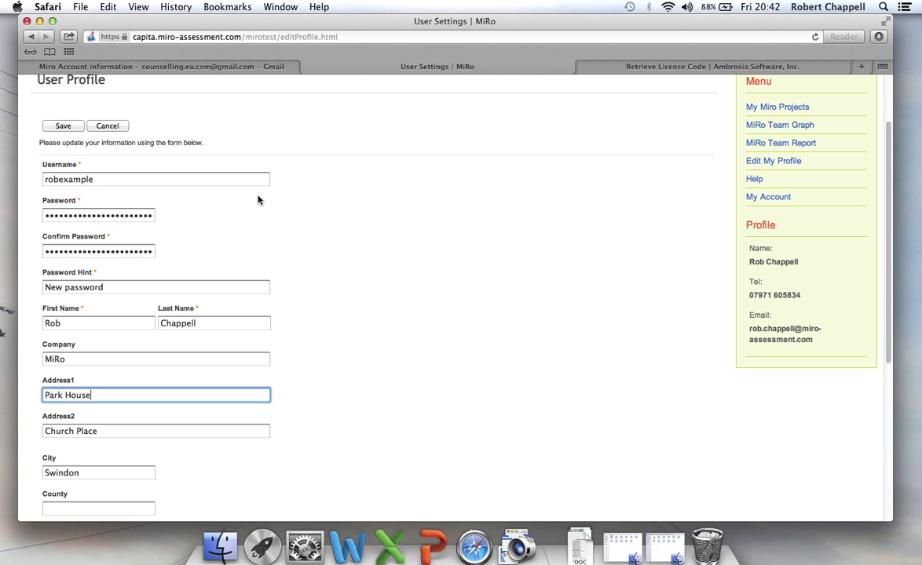
{"action": "left_click", "coordinate": [64, 126]}
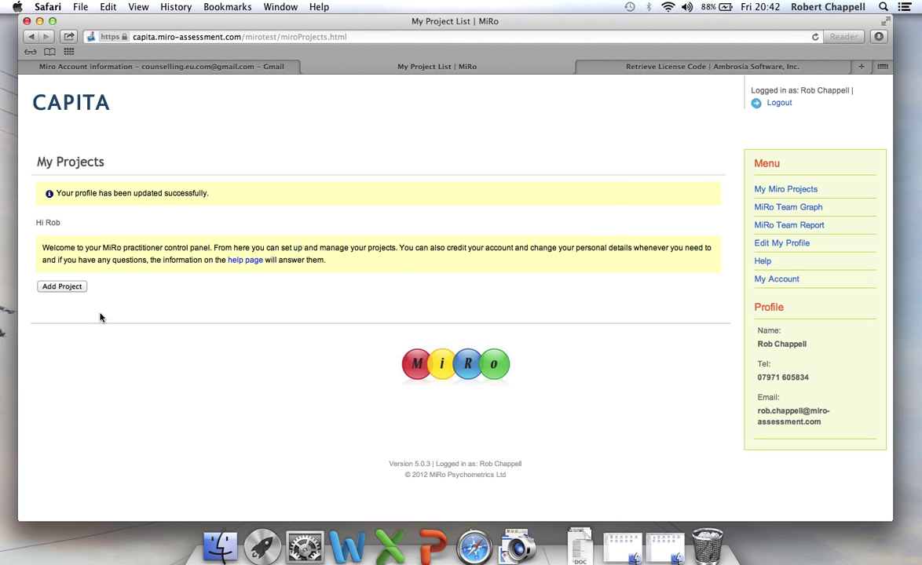
Create a project titled 'Widget Factory' with WBS code N/A and a contact name-and-phone note
{"action": "left_click", "coordinate": [63, 287]}
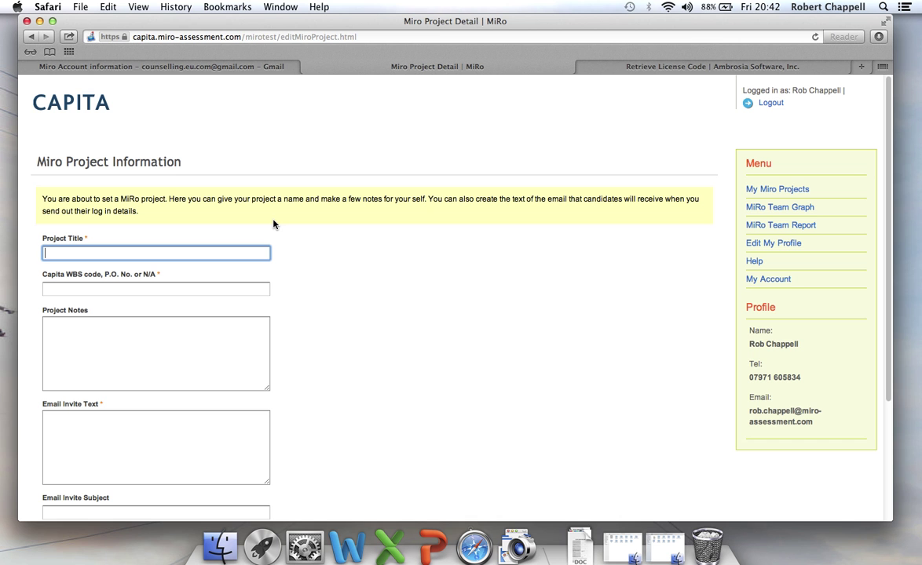
{"action": "type", "text": "Widget Factory"}
{"action": "left_click", "coordinate": [70, 289]}
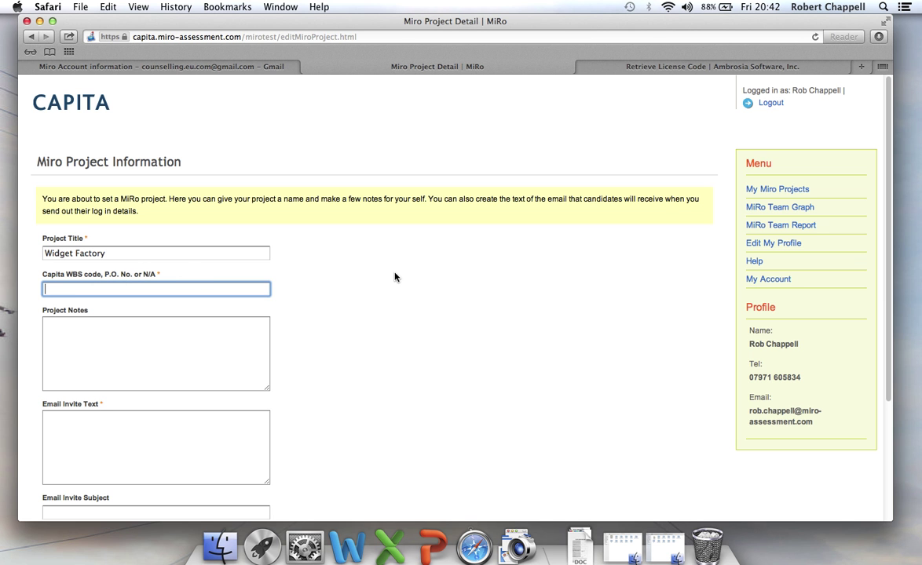
{"action": "type", "text": "N/A"}
{"action": "key", "text": "BackSpace"}
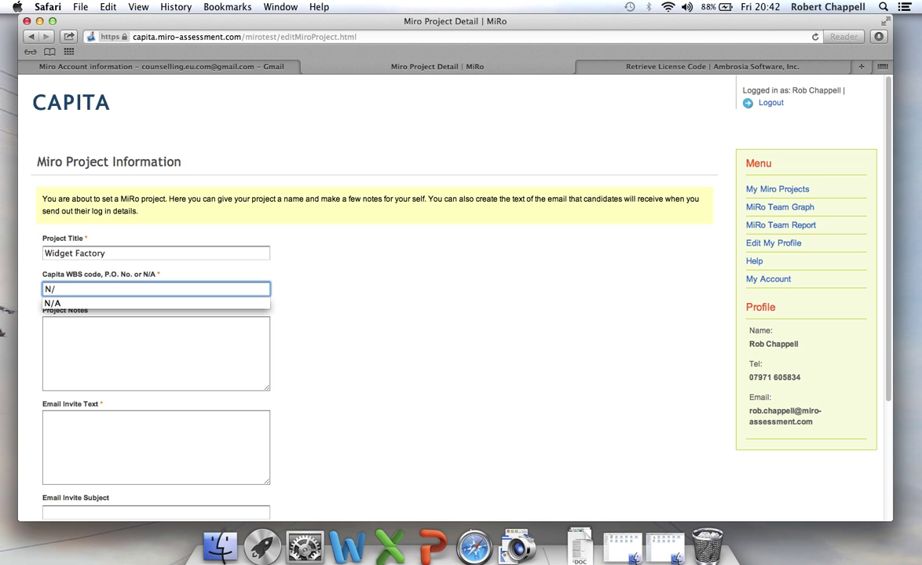
{"action": "type", "text": "A"}
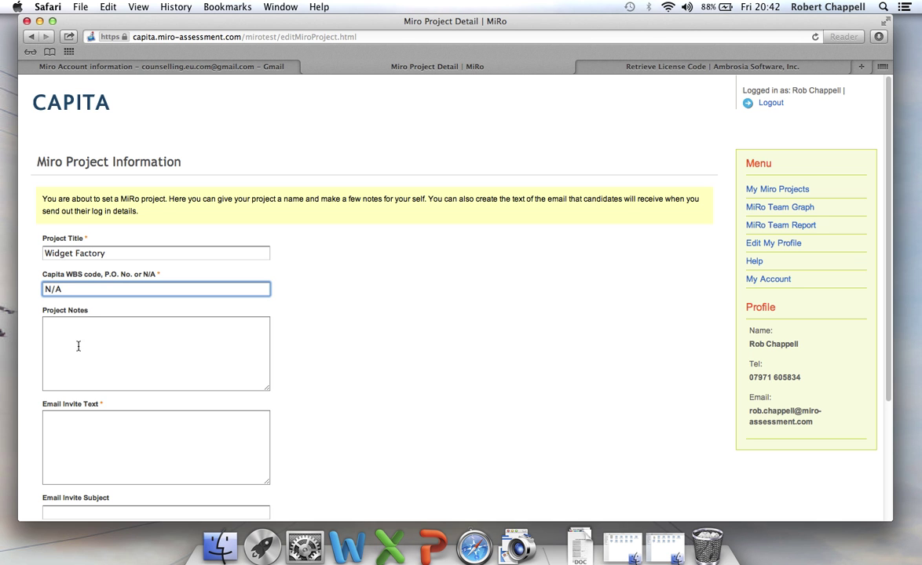
{"action": "left_click", "coordinate": [80, 338]}
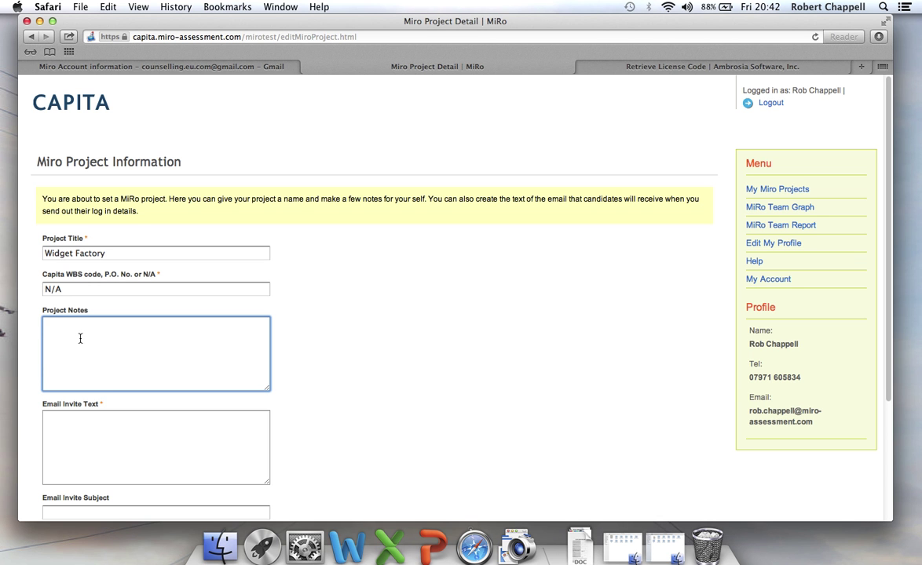
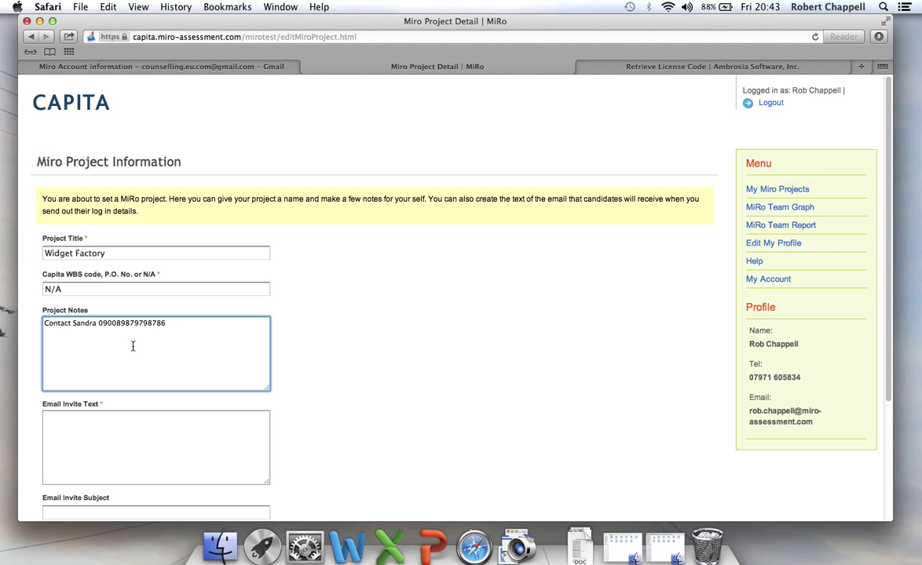
Enlarge the Email Invite Text box and enter 'Here is some text'
{"action": "scroll", "coordinate": [337, 386], "scroll_direction": "down", "scroll_amount": 3}
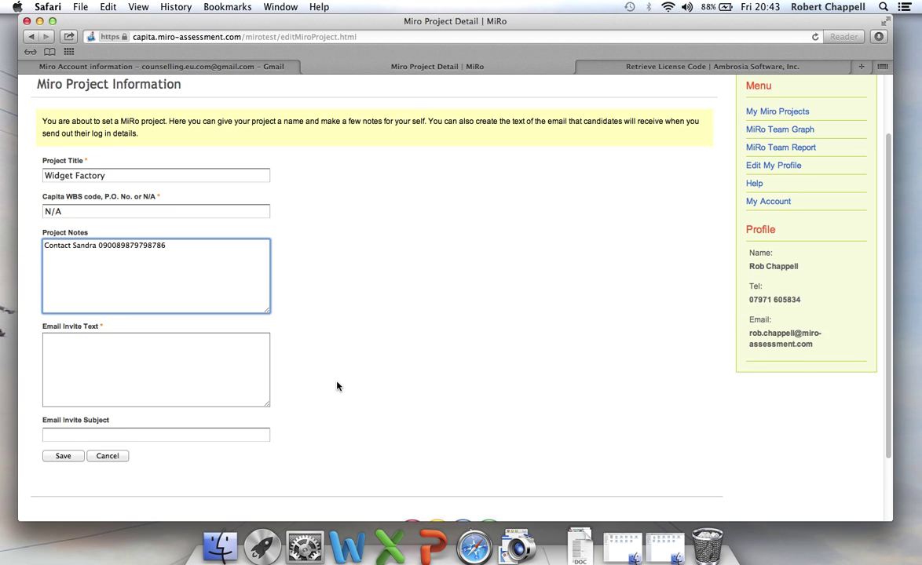
{"action": "scroll", "coordinate": [337, 385], "scroll_direction": "down", "scroll_amount": 1}
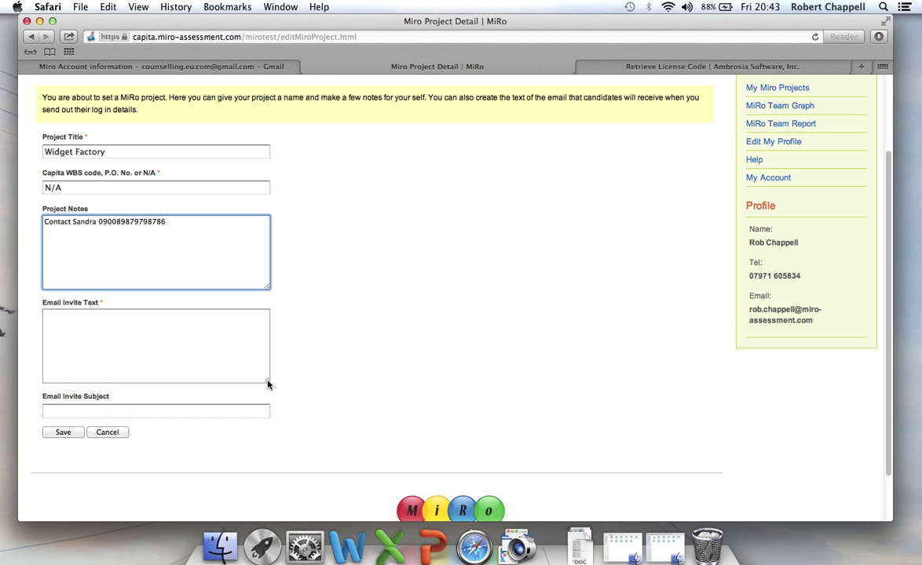
{"action": "left_click_drag", "start_coordinate": [267, 383], "coordinate": [646, 452]}
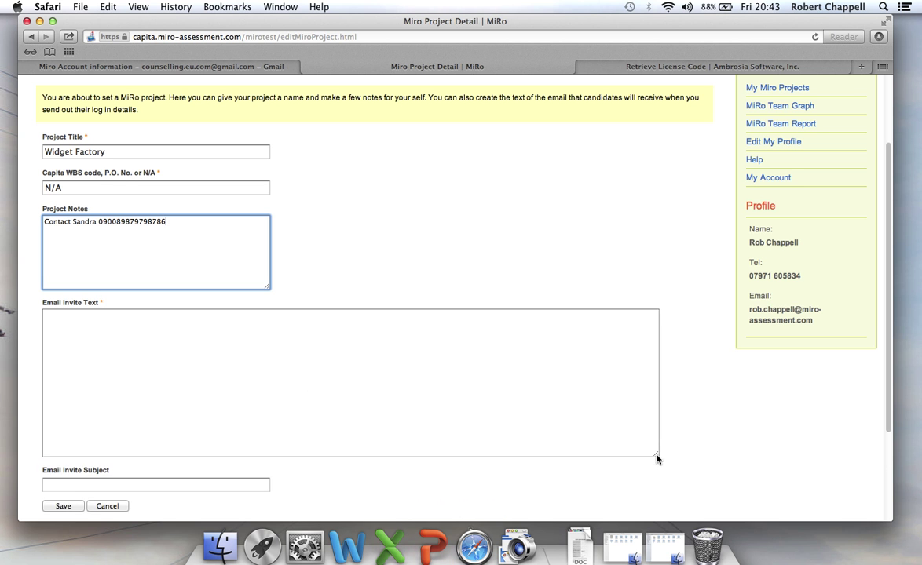
{"action": "left_click_drag", "start_coordinate": [657, 460], "coordinate": [659, 477]}
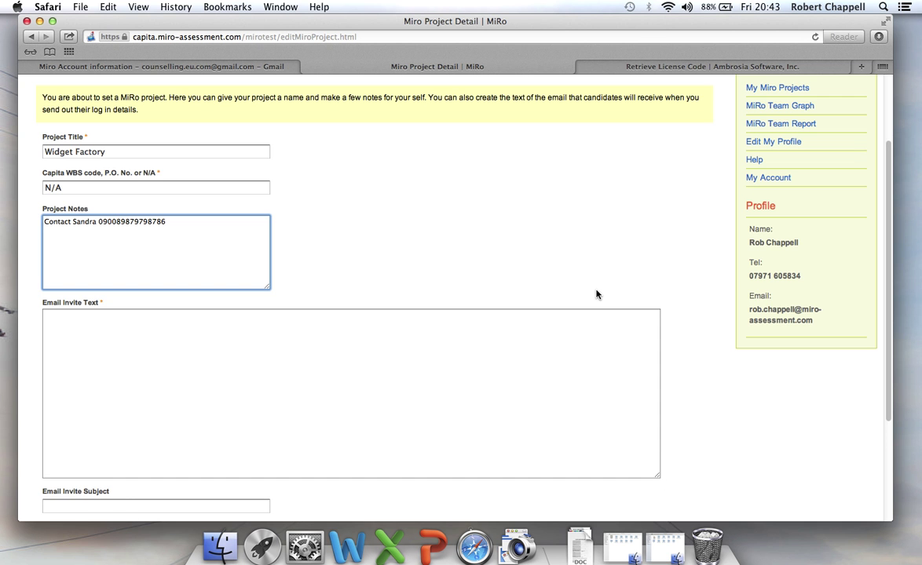
{"action": "scroll", "coordinate": [595, 292], "scroll_direction": "down", "scroll_amount": 2}
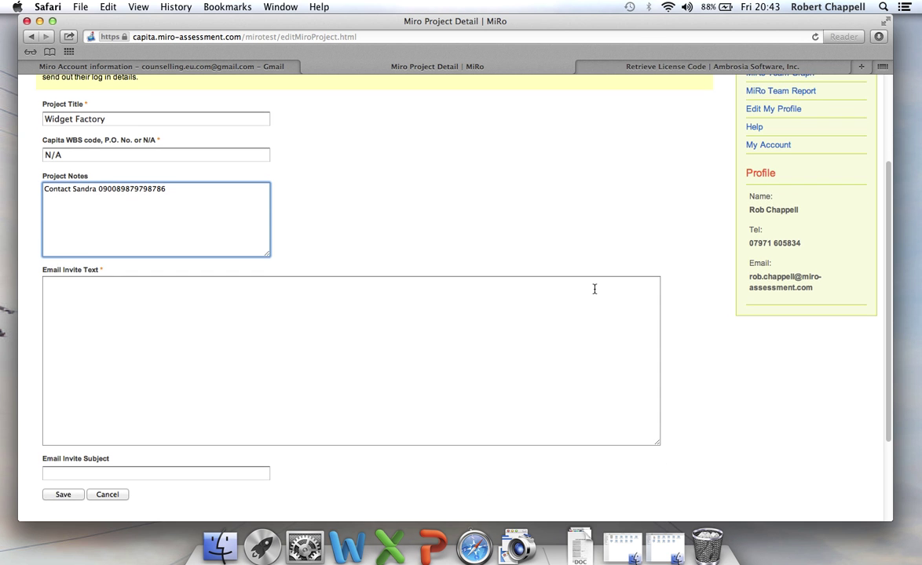
{"action": "left_click", "coordinate": [71, 282]}
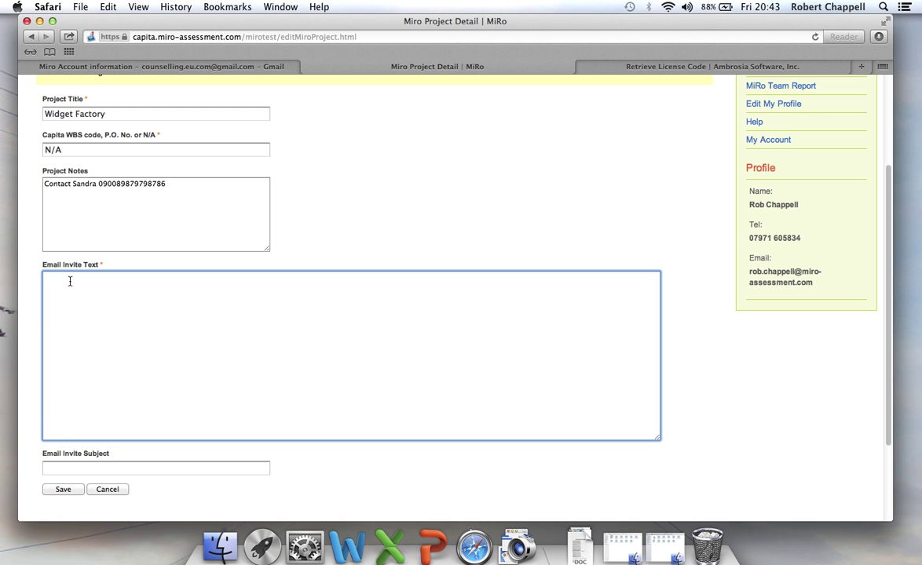
{"action": "type", "text": "Here is some text"}
Set the invite subject to 'Your MiRo Log in' and save the Widget Factory project
{"action": "scroll", "coordinate": [150, 308], "scroll_direction": "down", "scroll_amount": 3}
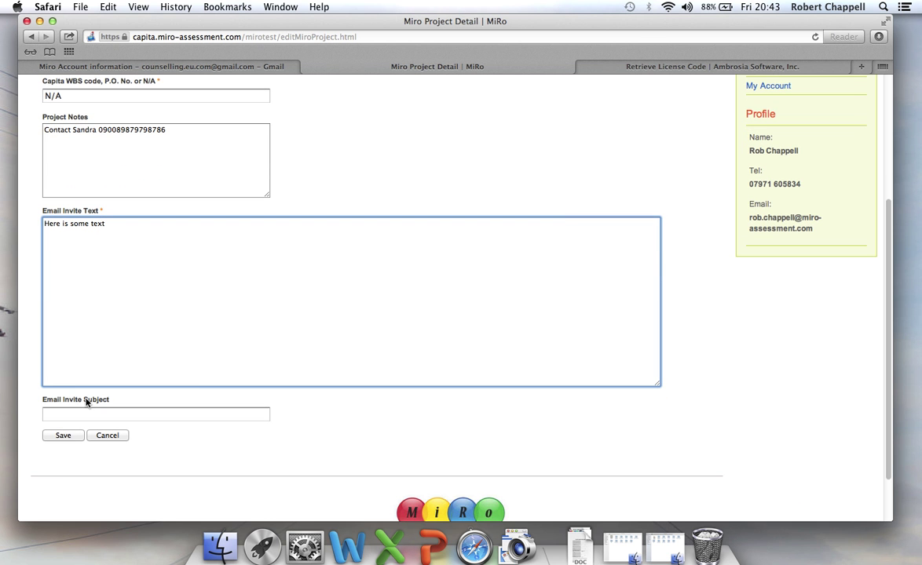
{"action": "left_click", "coordinate": [58, 413]}
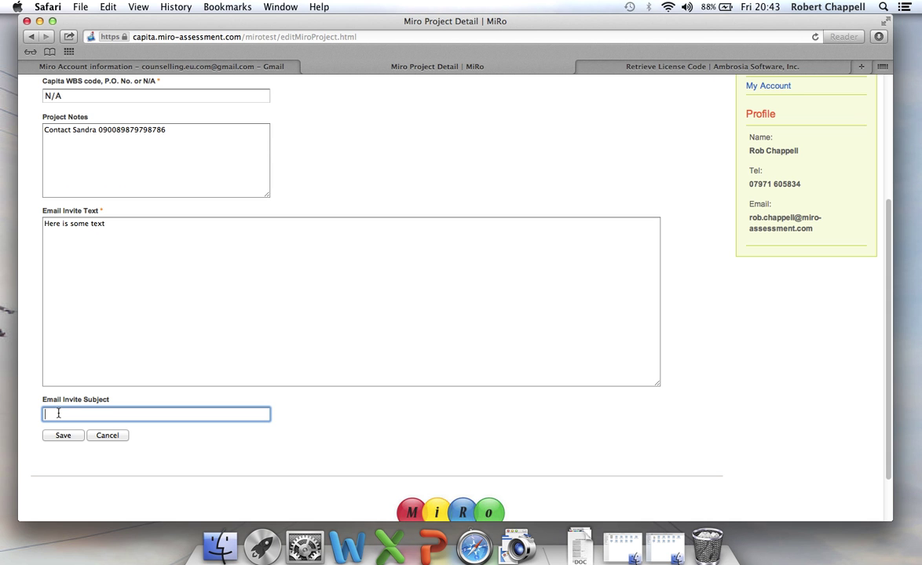
{"action": "type", "text": "Your MiRo Log in"}
{"action": "left_click", "coordinate": [66, 435]}
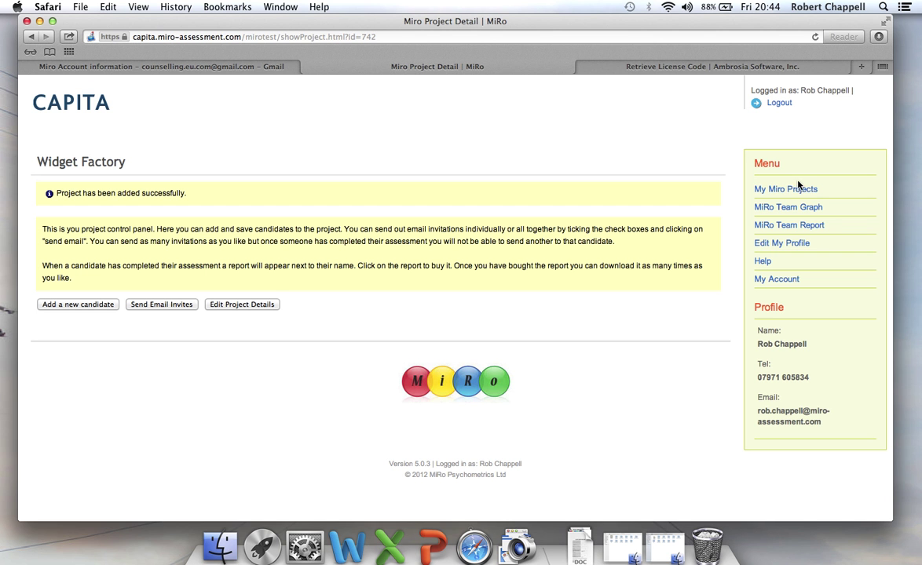
Add a new candidate with their first name, last name and e-mail address, and save
{"action": "left_click", "coordinate": [92, 307]}
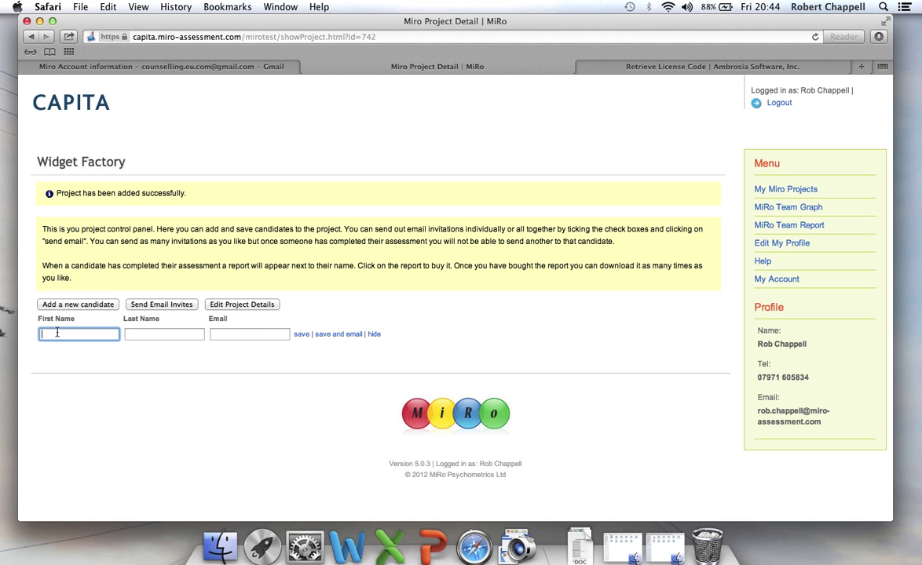
{"action": "key", "text": "Tab"}
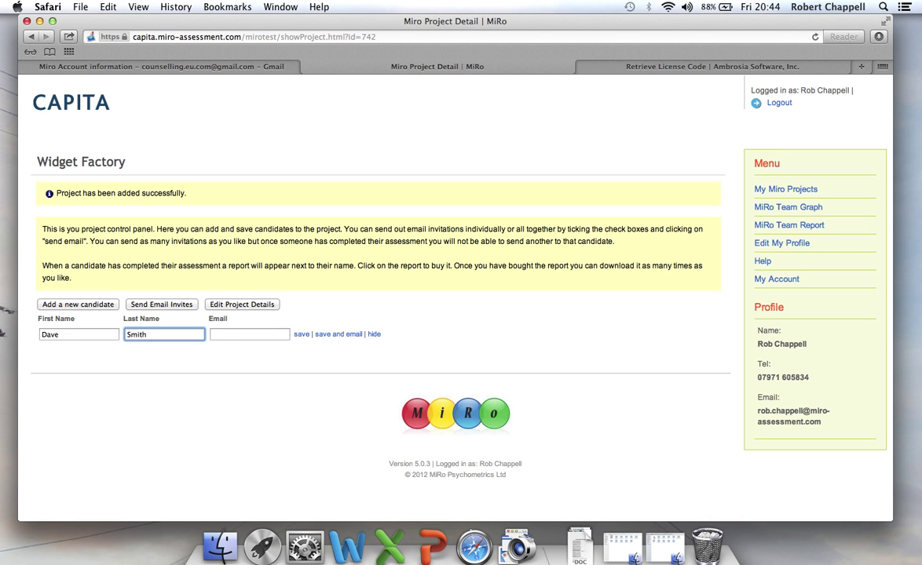
{"action": "key", "text": "Tab"}
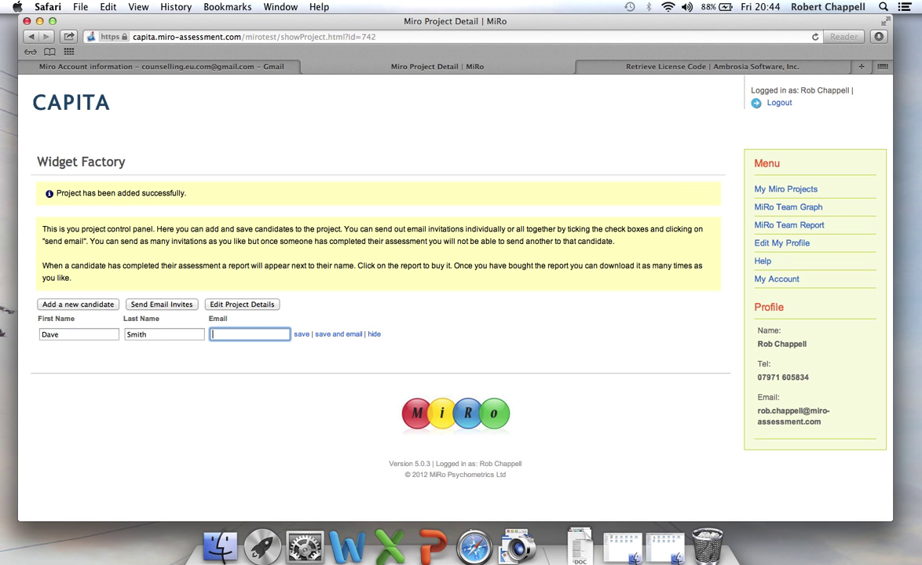
{"action": "left_click", "coordinate": [300, 335]}
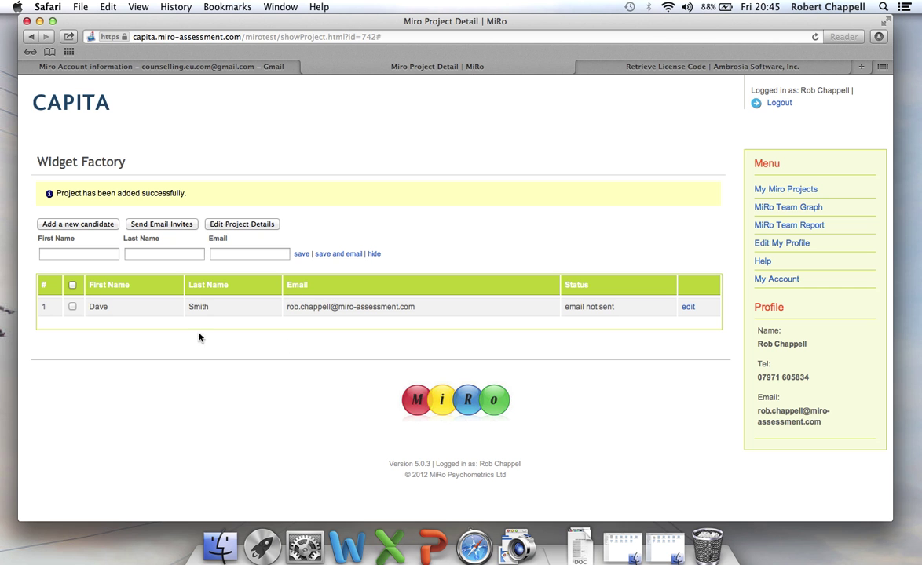
Select all candidates, send their email invites, and switch back to Gmail
{"action": "left_click", "coordinate": [72, 286]}
{"action": "left_click", "coordinate": [160, 225]}
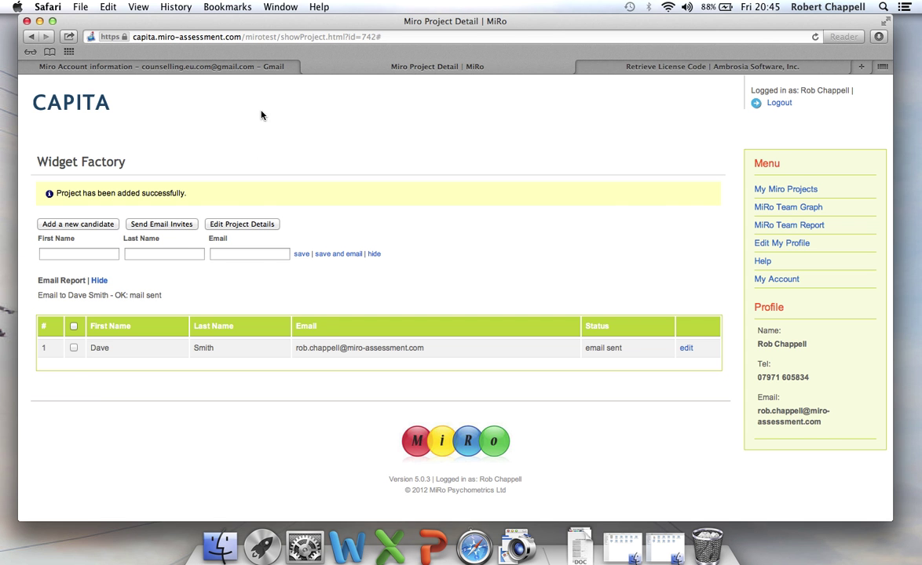
{"action": "left_click", "coordinate": [272, 66]}
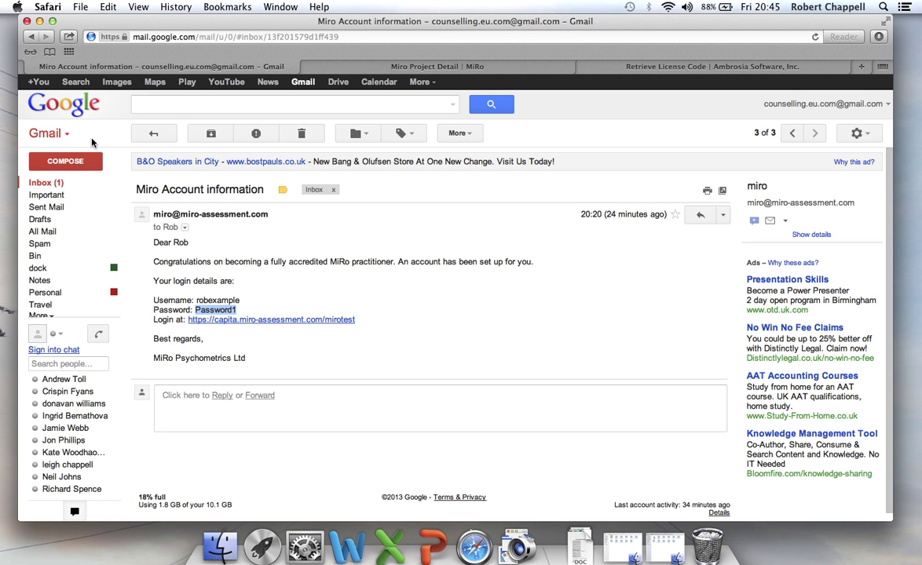
Forward the 'Your MiRo Log in' email to the candidate's e-mail address
{"action": "left_click", "coordinate": [45, 182]}
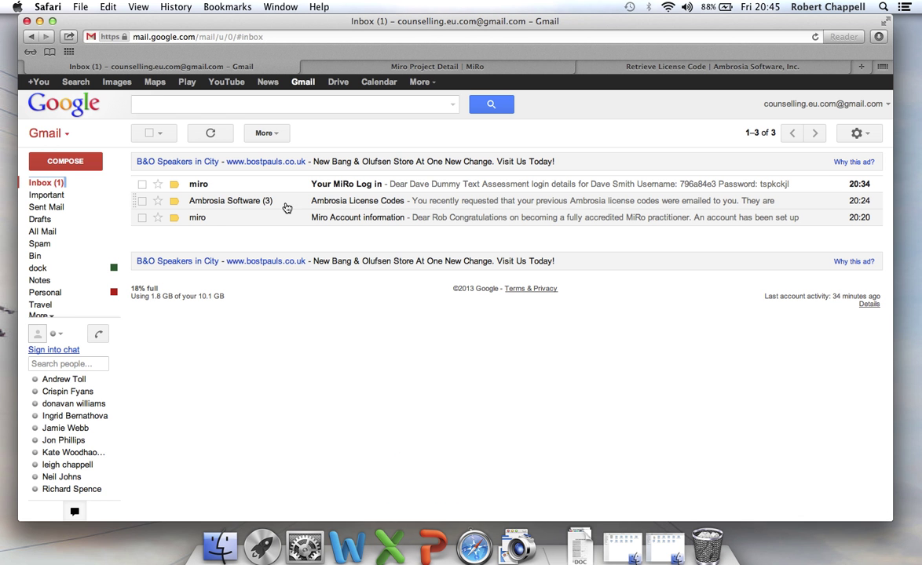
{"action": "left_click", "coordinate": [342, 187]}
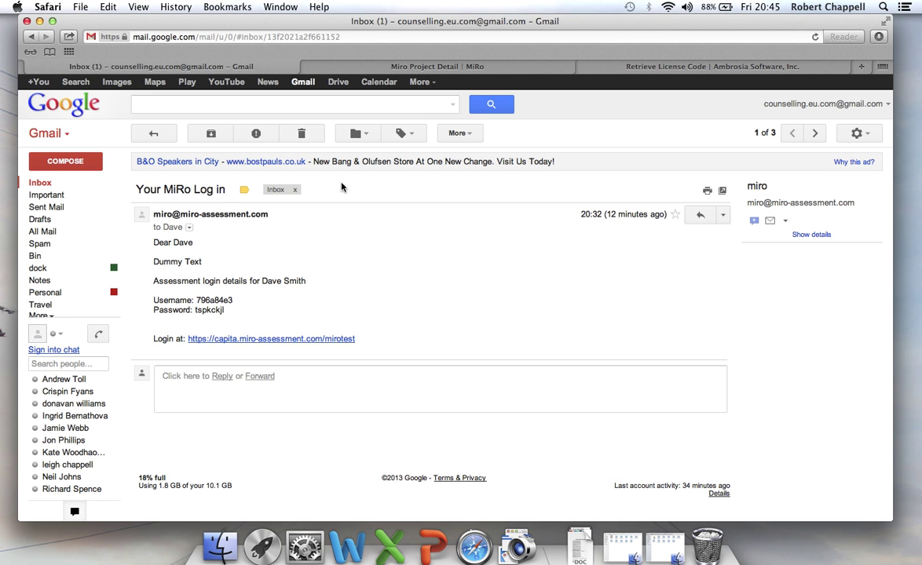
{"action": "left_click", "coordinate": [722, 214]}
{"action": "left_click", "coordinate": [532, 247]}
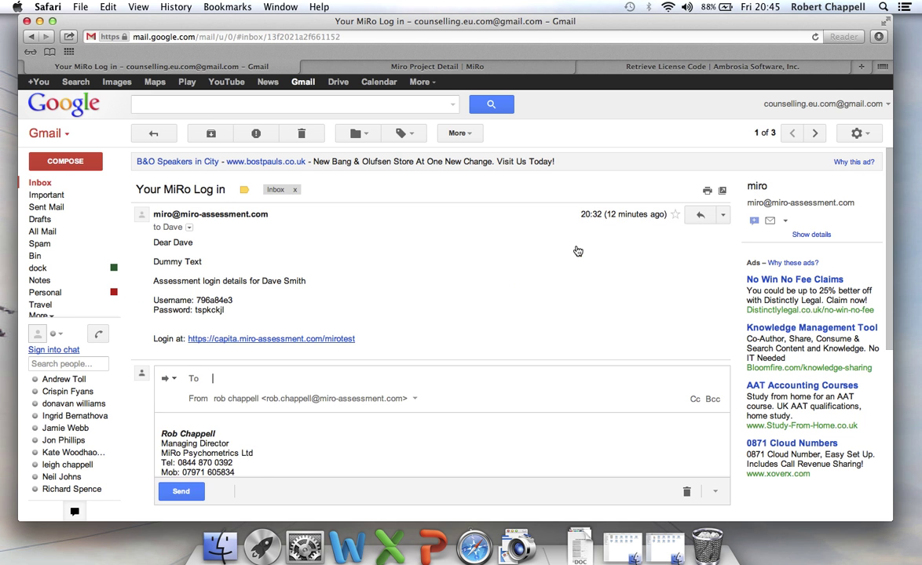
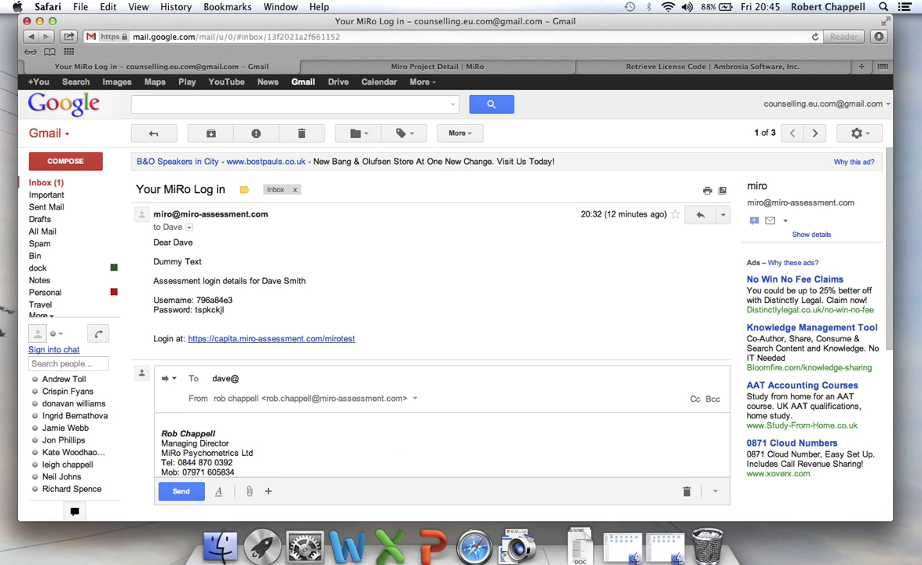
{"action": "left_click", "coordinate": [180, 492]}
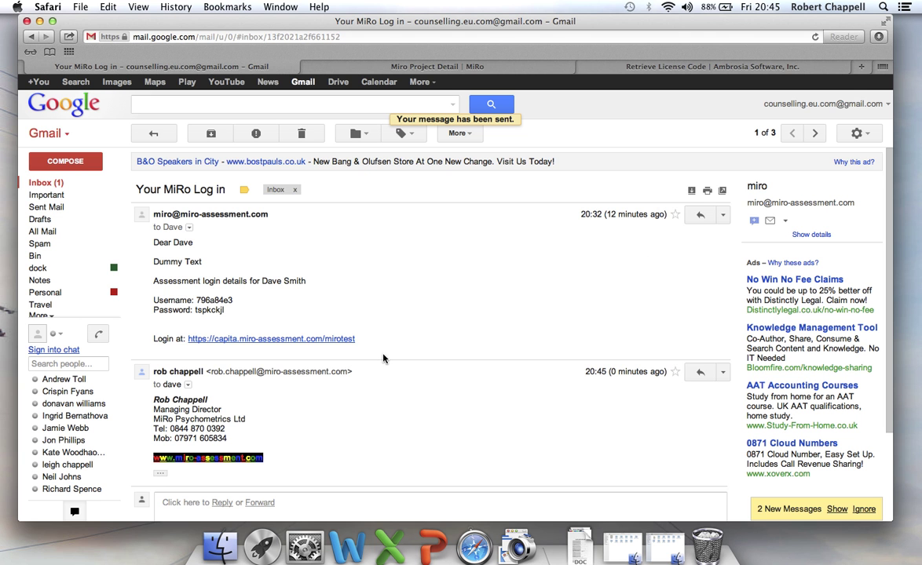
Archive the 'Your MiRo Log in' conversation
{"action": "scroll", "coordinate": [366, 398], "scroll_direction": "down", "scroll_amount": 1}
{"action": "scroll", "coordinate": [366, 397], "scroll_direction": "up", "scroll_amount": 1}
{"action": "left_click", "coordinate": [221, 136]}
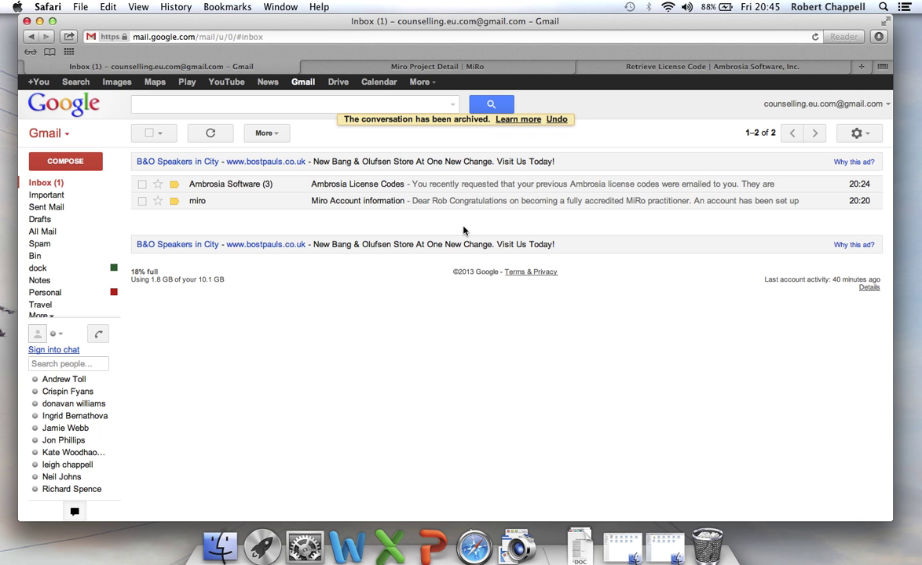
Switch to the Miro Project Detail tab to see the candidate's 'email sent' status
{"action": "left_click", "coordinate": [347, 66]}
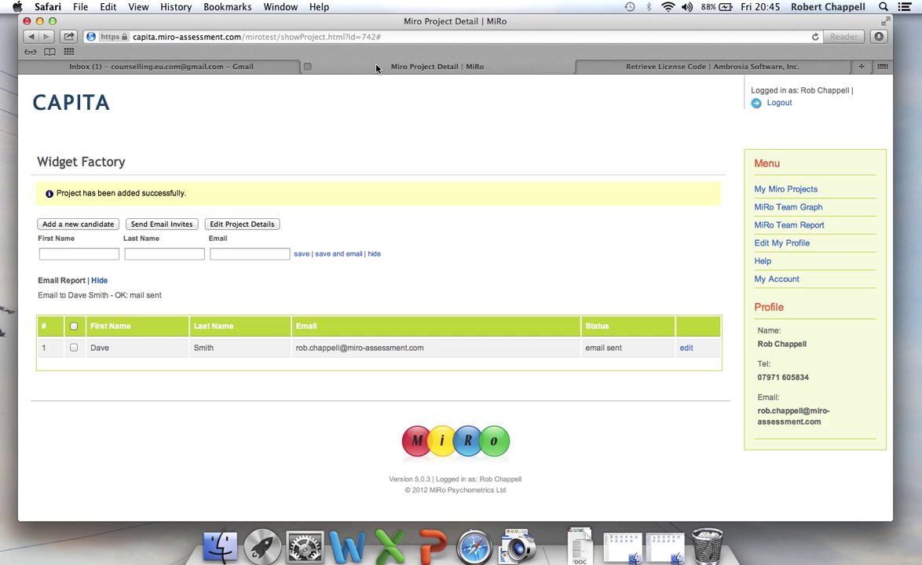